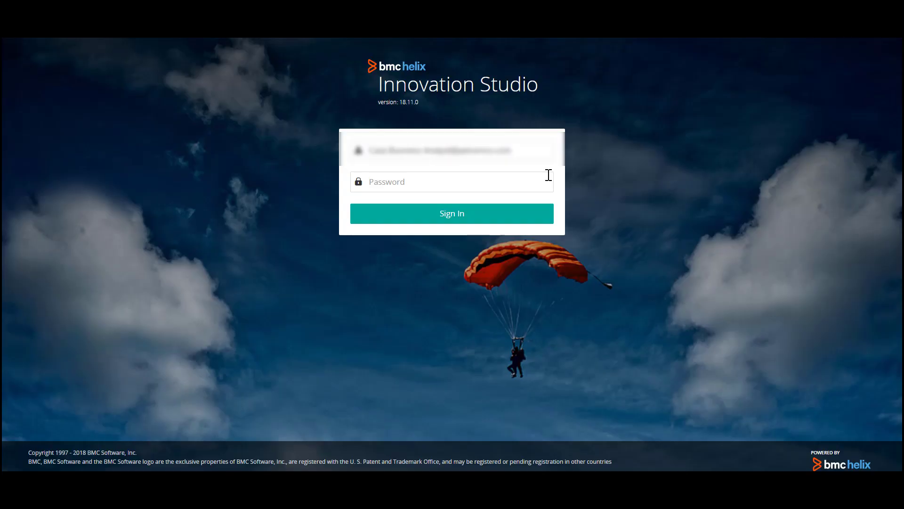
Sign in with the account password and go to the Case Management Library's processes.
{"action": "type", "text": "•••••••••••••"}
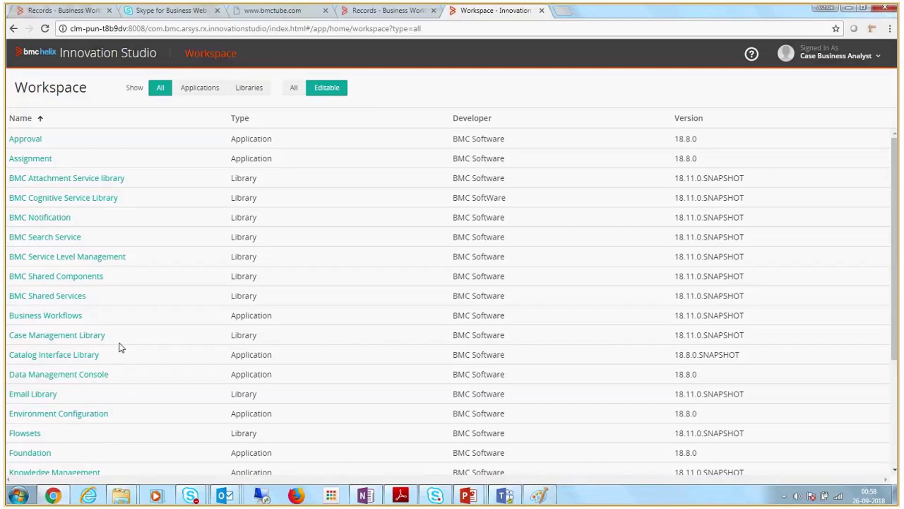
{"action": "left_click", "coordinate": [76, 335]}
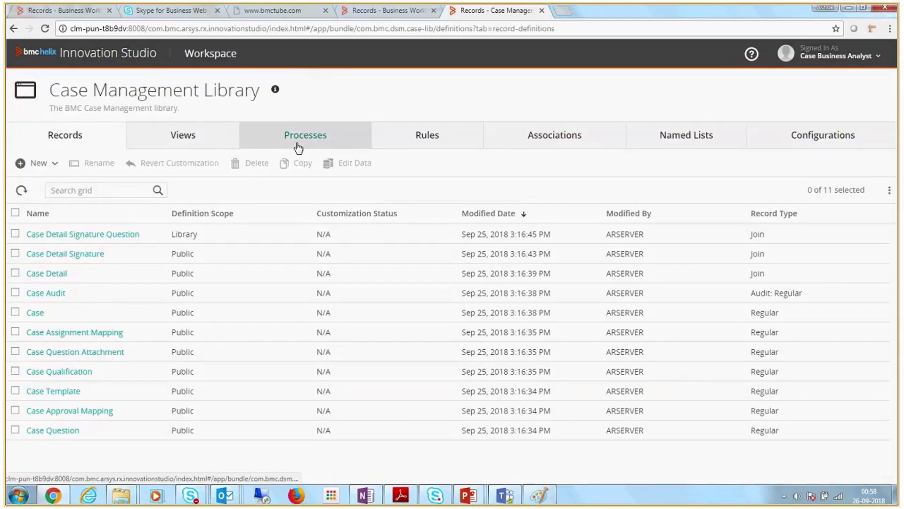
{"action": "left_click", "coordinate": [298, 147]}
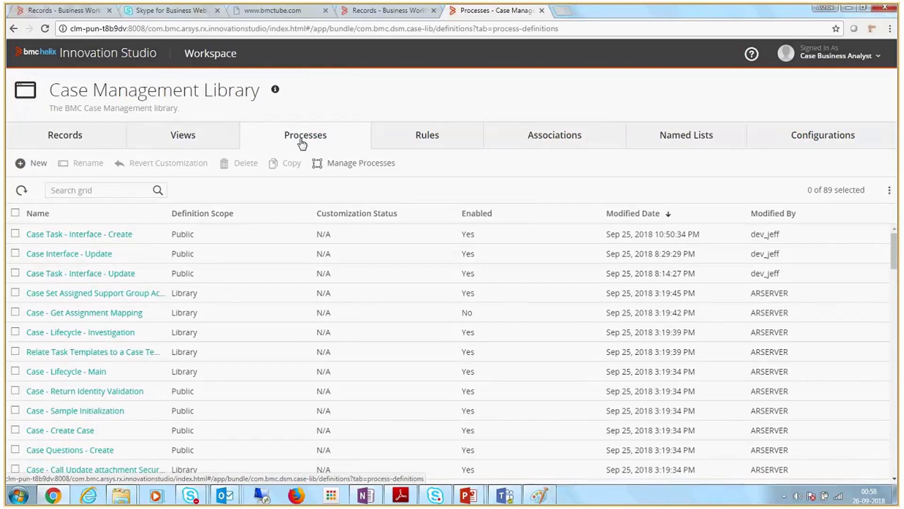
Search the processes for 'Sample' and copy Case - Sample Validations.
{"action": "left_click", "coordinate": [110, 190]}
{"action": "type", "text": "Sam"}
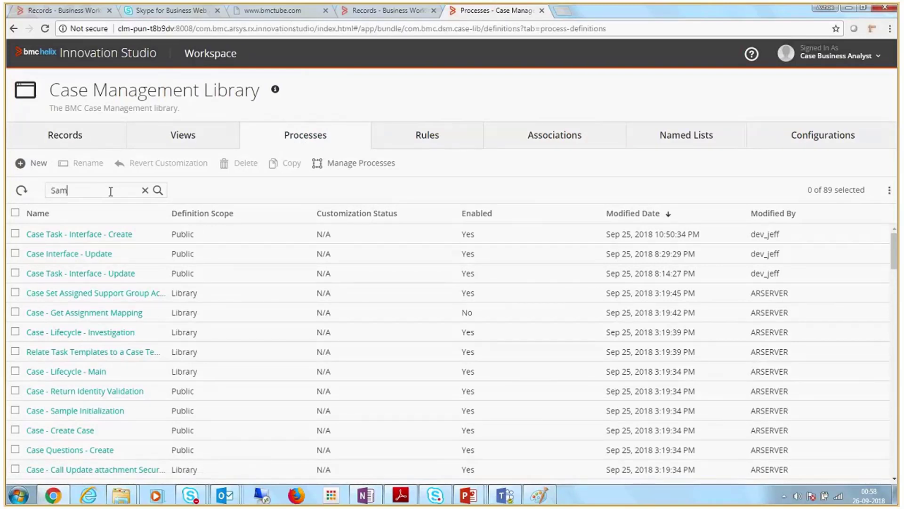
{"action": "type", "text": "ple"}
{"action": "key", "text": "Return"}
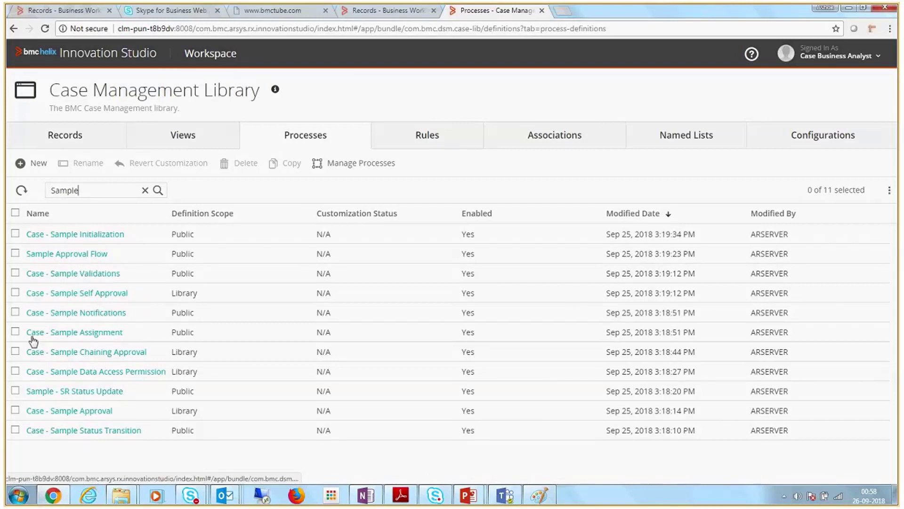
{"action": "left_click", "coordinate": [15, 272]}
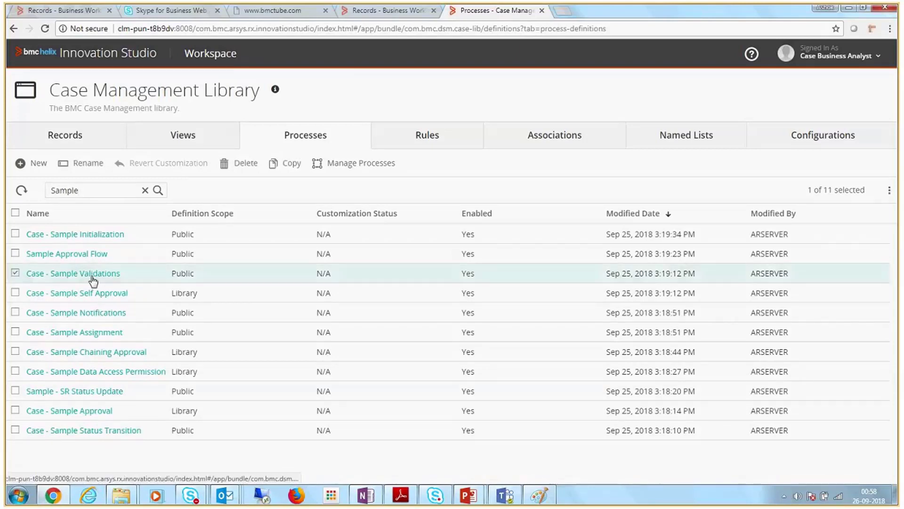
{"action": "left_click", "coordinate": [292, 166]}
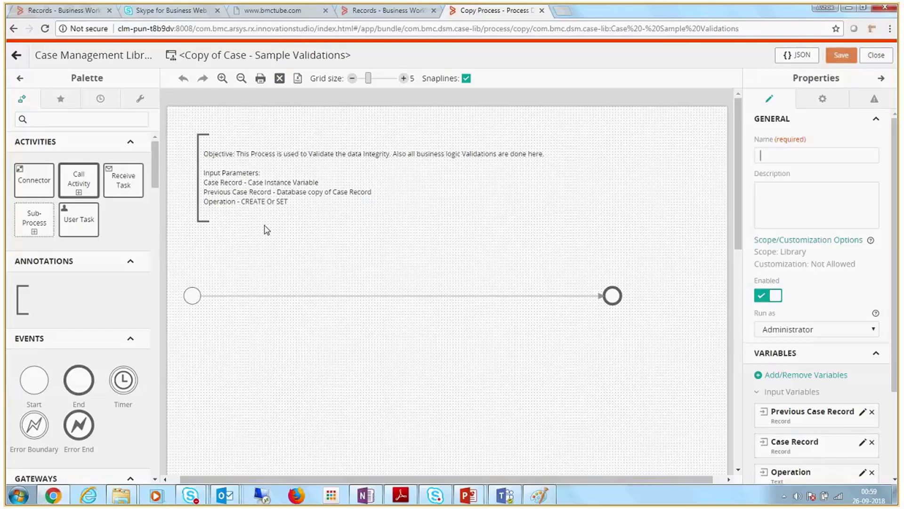
Enter the name Petramco - Validations for the copied process in the Name field.
{"action": "key", "text": "ctrl+v"}
{"action": "type", "text": "Validations"}
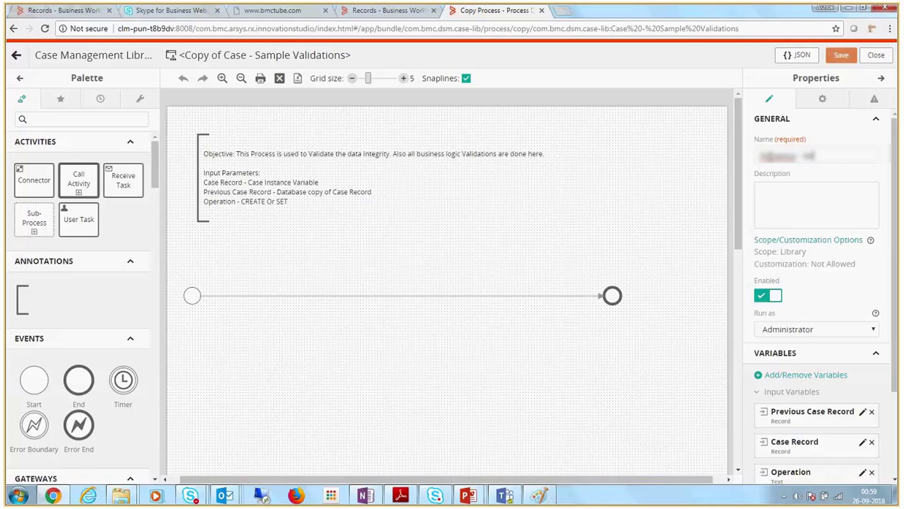
{"action": "type", "text": "s"}
Replace the direct Start–End flow with a gateway and a Show Alert task on the diagram.
{"action": "left_click", "coordinate": [223, 296]}
{"action": "key", "text": "Delete"}
{"action": "scroll", "coordinate": [86, 222], "scroll_direction": "down", "scroll_amount": 9}
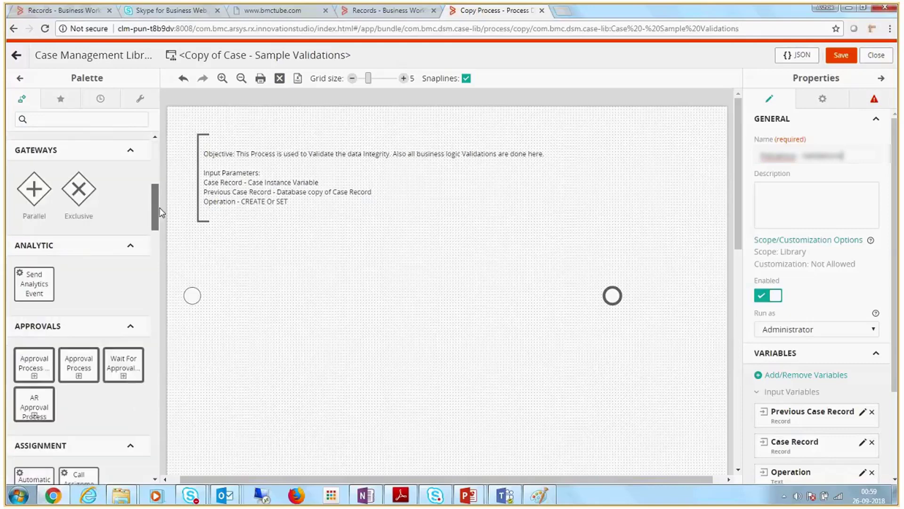
{"action": "scroll", "coordinate": [86, 222], "scroll_direction": "up", "scroll_amount": 3}
{"action": "left_click_drag", "start_coordinate": [34, 248], "coordinate": [240, 288]}
{"action": "scroll", "coordinate": [81, 376], "scroll_direction": "down", "scroll_amount": 10}
{"action": "left_click_drag", "start_coordinate": [123, 452], "coordinate": [335, 296]}
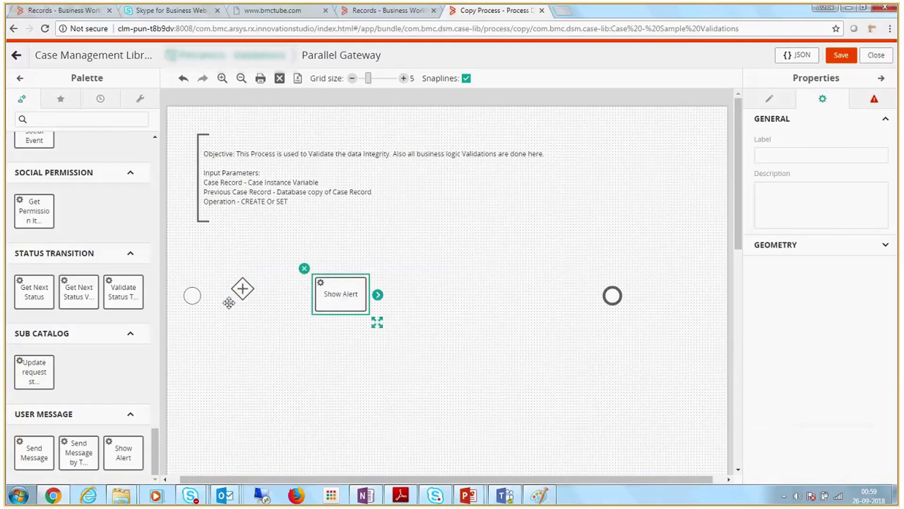
Connect Start to the gateway and the gateway to Show Alert, then select that branch flow.
{"action": "left_click", "coordinate": [193, 296]}
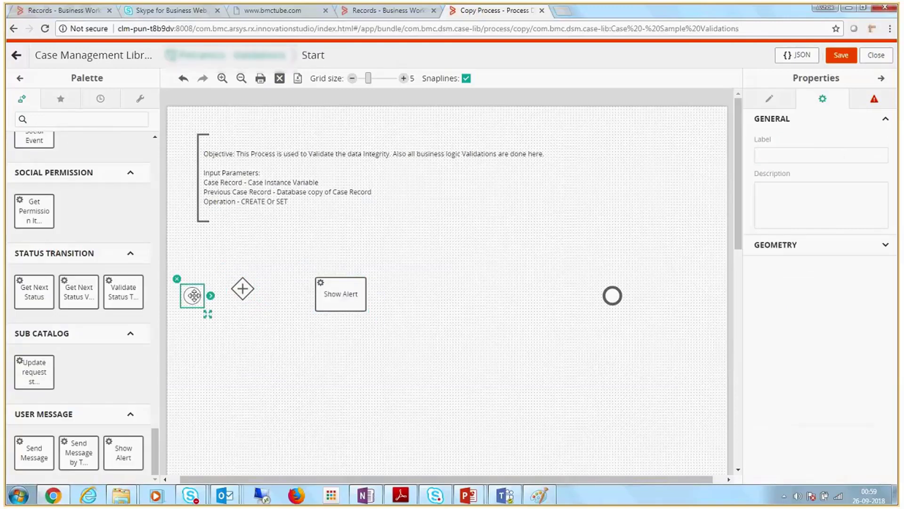
{"action": "left_click_drag", "start_coordinate": [210, 295], "coordinate": [332, 291]}
{"action": "left_click", "coordinate": [239, 288]}
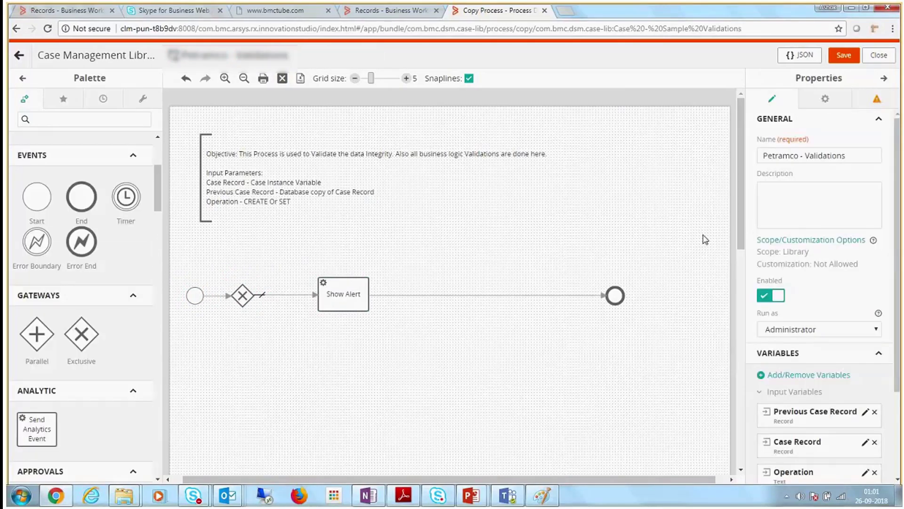
{"action": "left_click", "coordinate": [287, 294]}
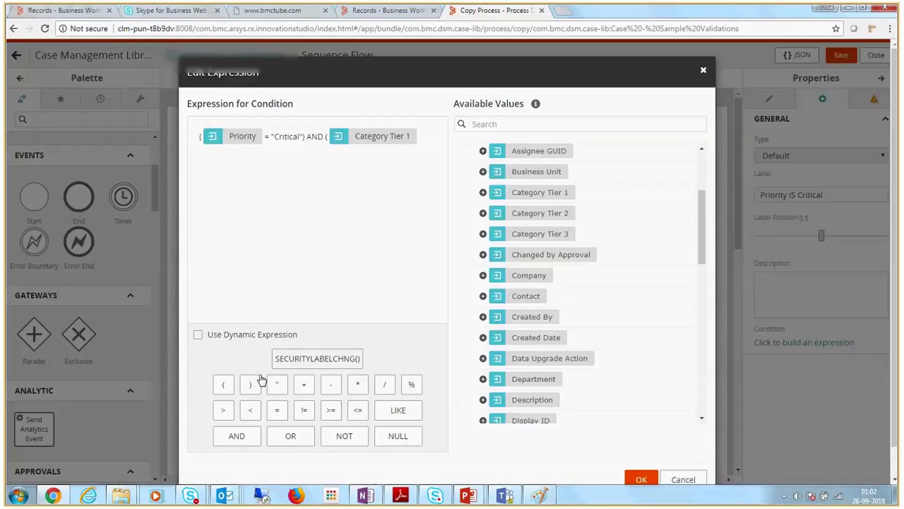
Complete the branch condition with Category Tier 1 = NULL, closing the bracket, and confirm it.
{"action": "left_click", "coordinate": [277, 410]}
{"action": "left_click", "coordinate": [417, 443]}
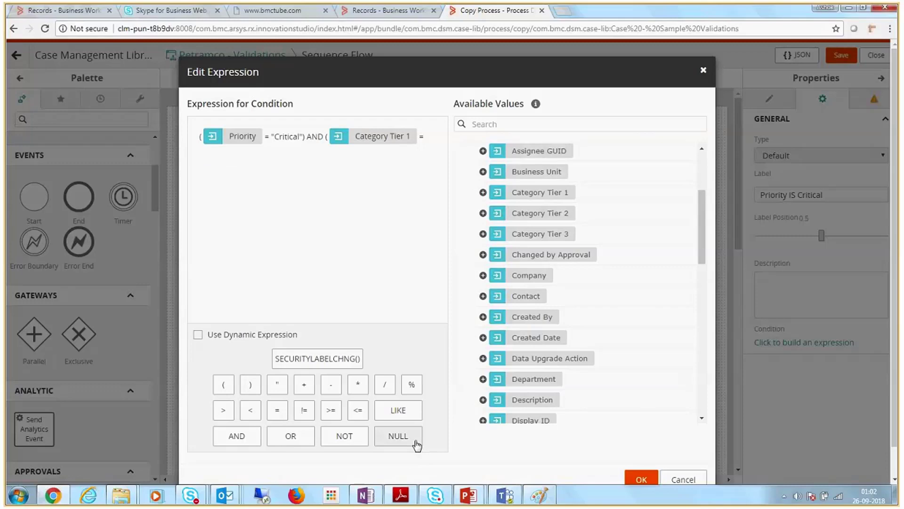
{"action": "left_click", "coordinate": [410, 440]}
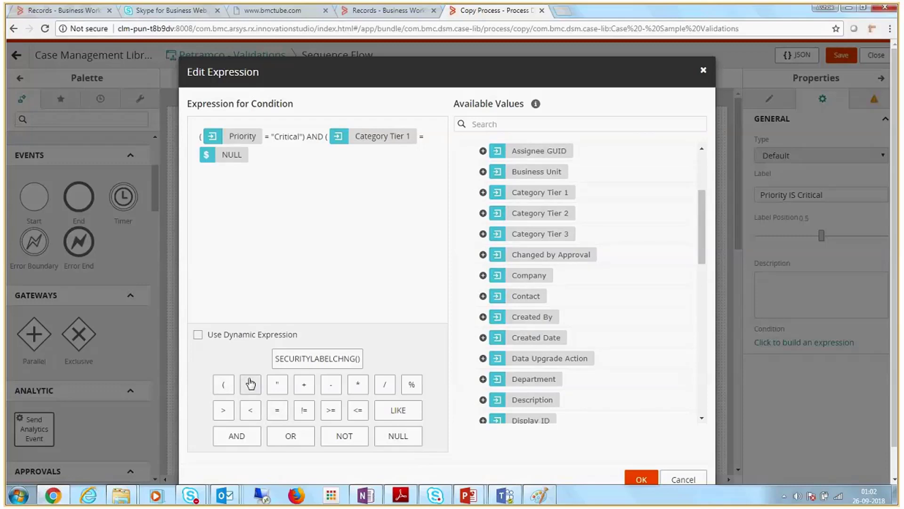
{"action": "left_click", "coordinate": [250, 384]}
{"action": "left_click", "coordinate": [639, 480]}
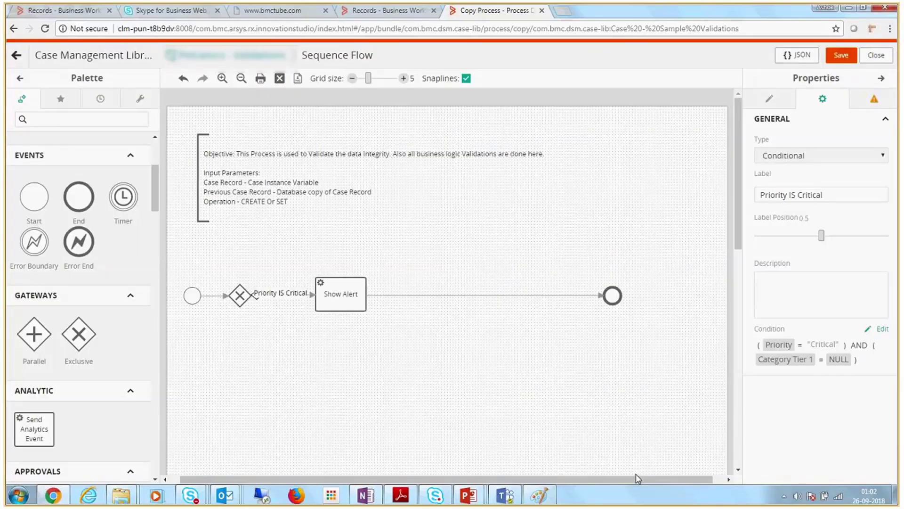
{"action": "left_click", "coordinate": [347, 292]}
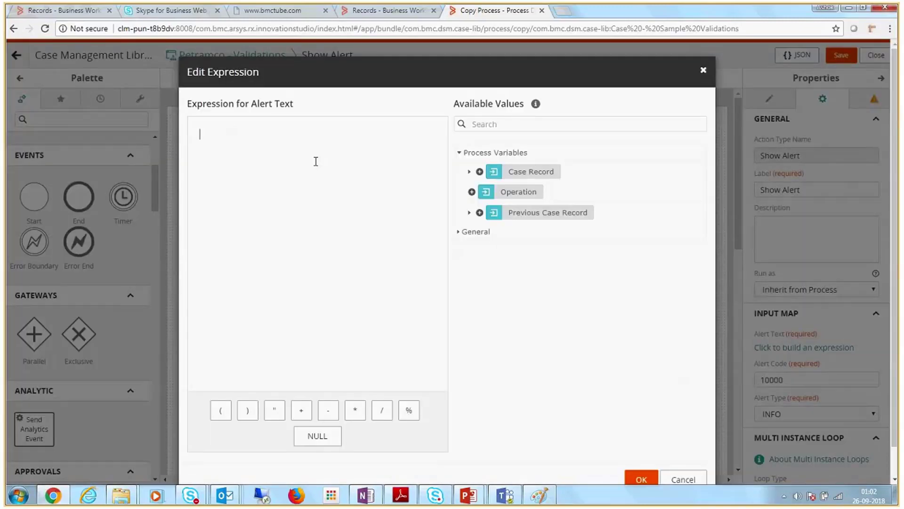
Set the alert text 'Please fill in Cat1' with type ERROR, and connect the gateway directly to End.
{"action": "key", "text": "ctrl+v"}
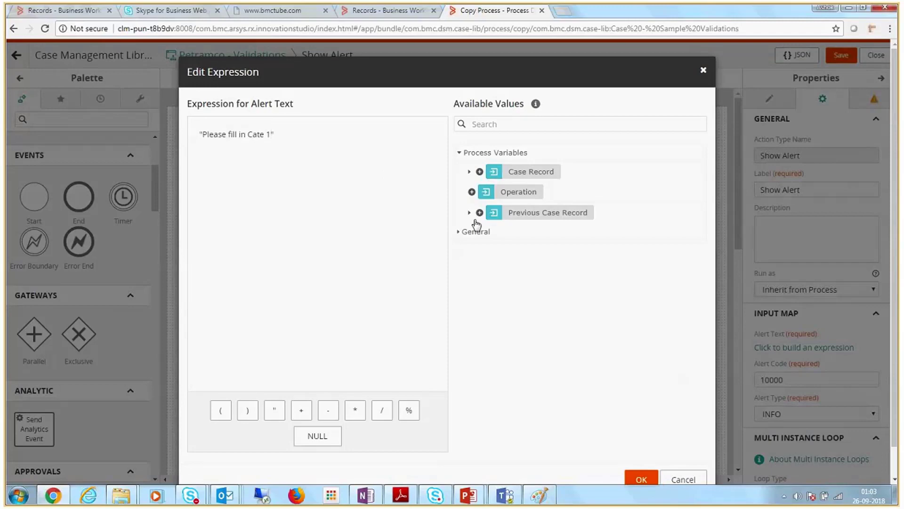
{"action": "left_click", "coordinate": [641, 479]}
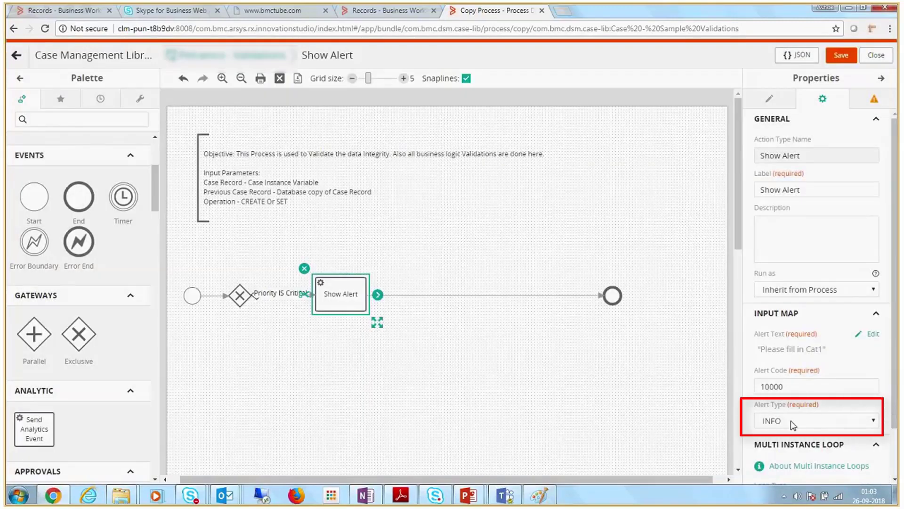
{"action": "left_click", "coordinate": [796, 421]}
{"action": "left_click", "coordinate": [788, 469]}
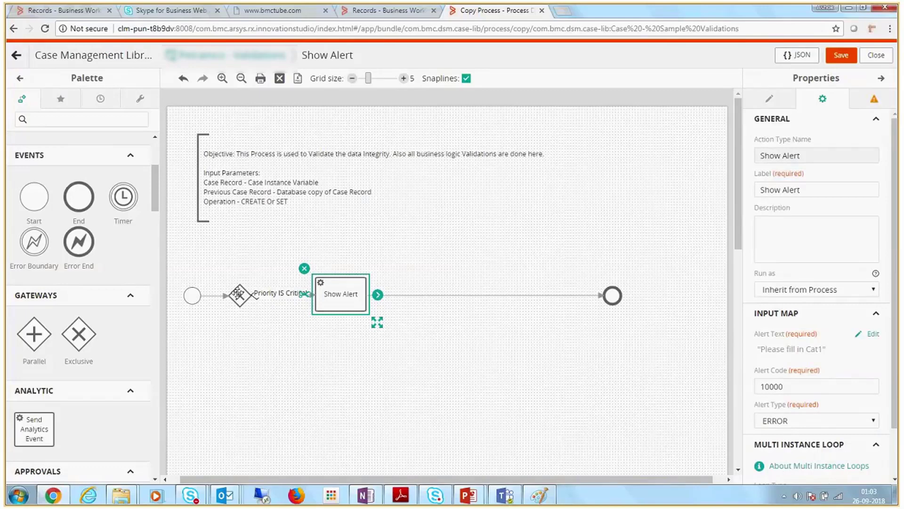
{"action": "left_click", "coordinate": [238, 293]}
{"action": "left_click_drag", "start_coordinate": [260, 295], "coordinate": [612, 294]}
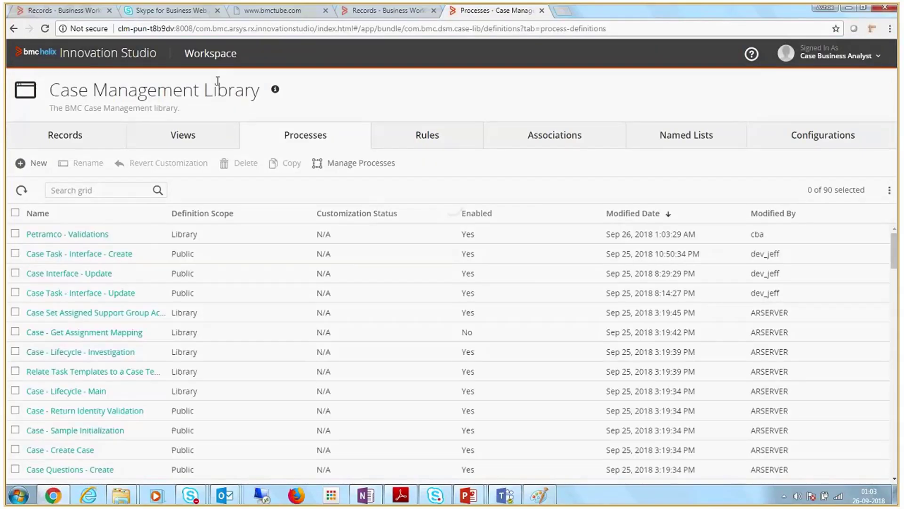
From Workspace, open Business Workflows settings > Manage Flowsets > Process Library.
{"action": "left_click", "coordinate": [211, 53]}
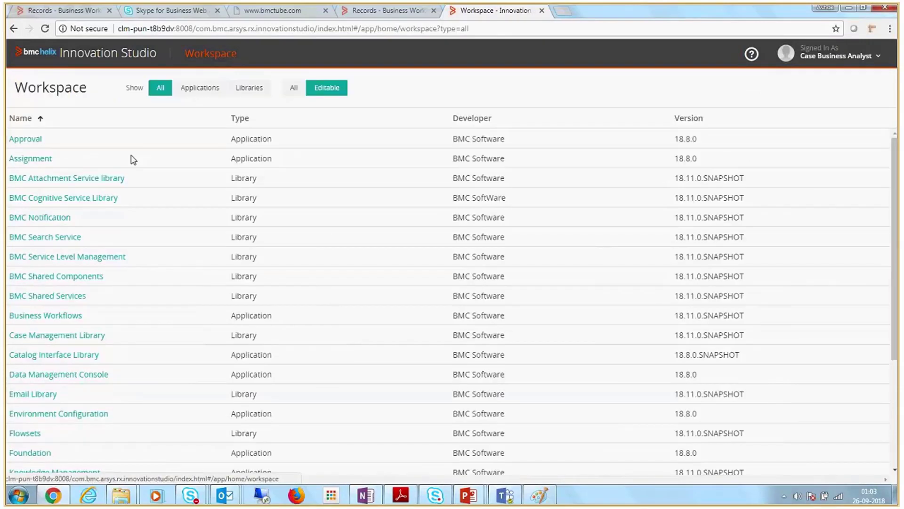
{"action": "left_click", "coordinate": [64, 316]}
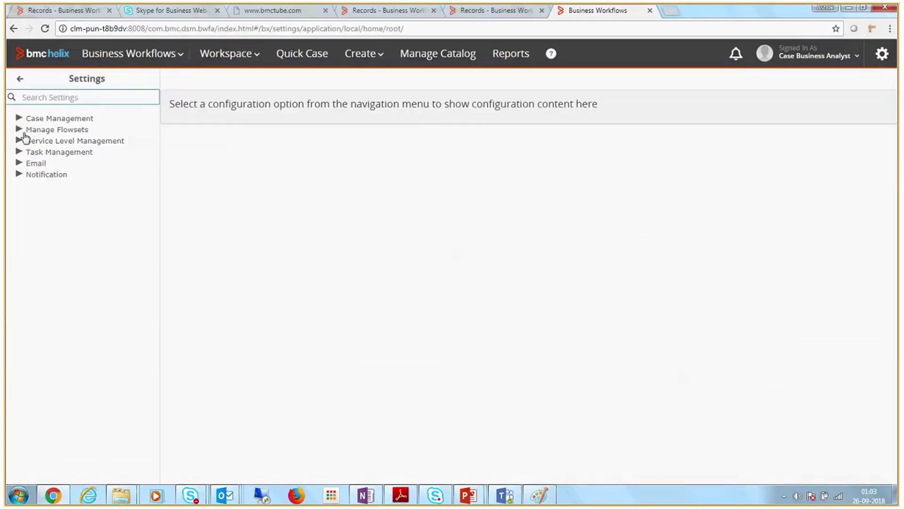
{"action": "left_click", "coordinate": [21, 130]}
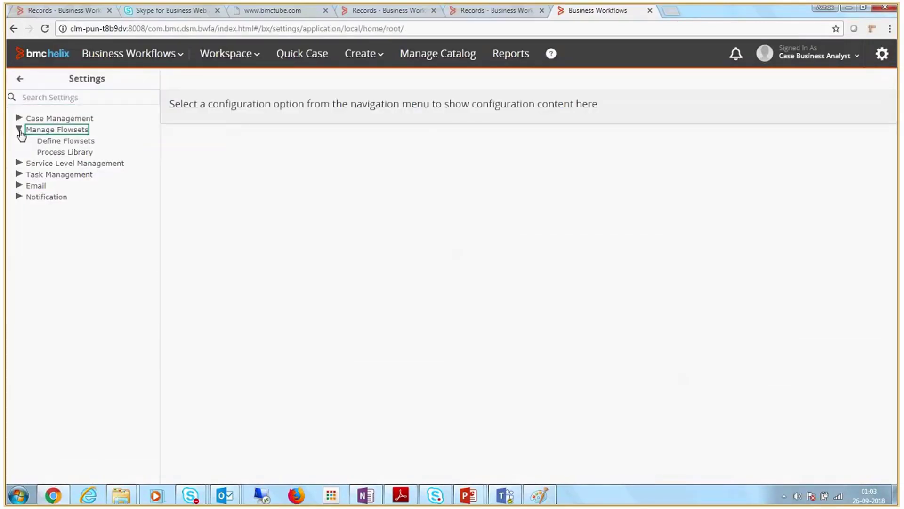
{"action": "left_click", "coordinate": [78, 153]}
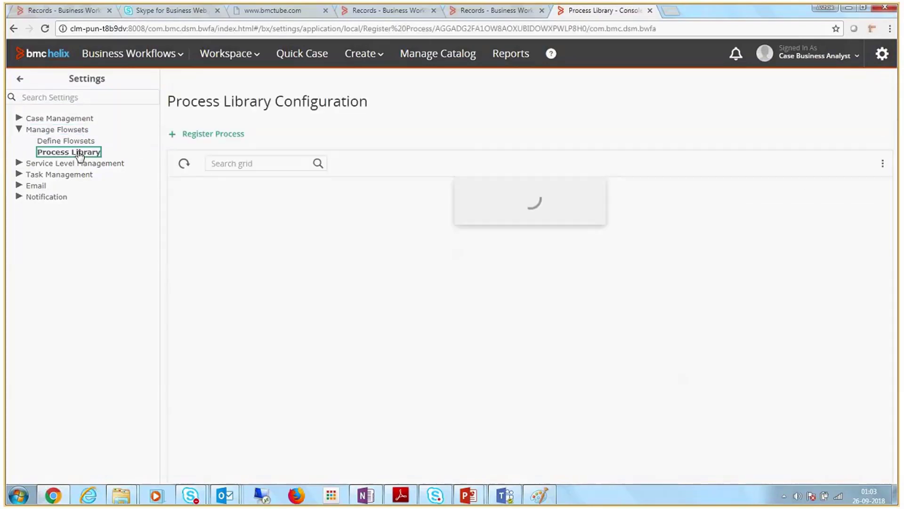
Register a new process from the Case Management Library, choosing Petramco - Validations.
{"action": "left_click", "coordinate": [228, 136]}
{"action": "left_click", "coordinate": [583, 122]}
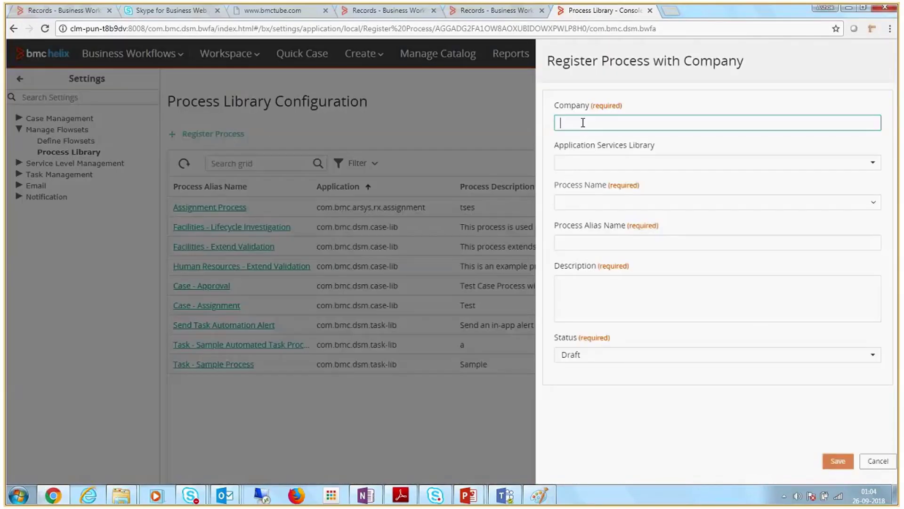
{"action": "left_click", "coordinate": [580, 163]}
{"action": "type", "text": "Case"}
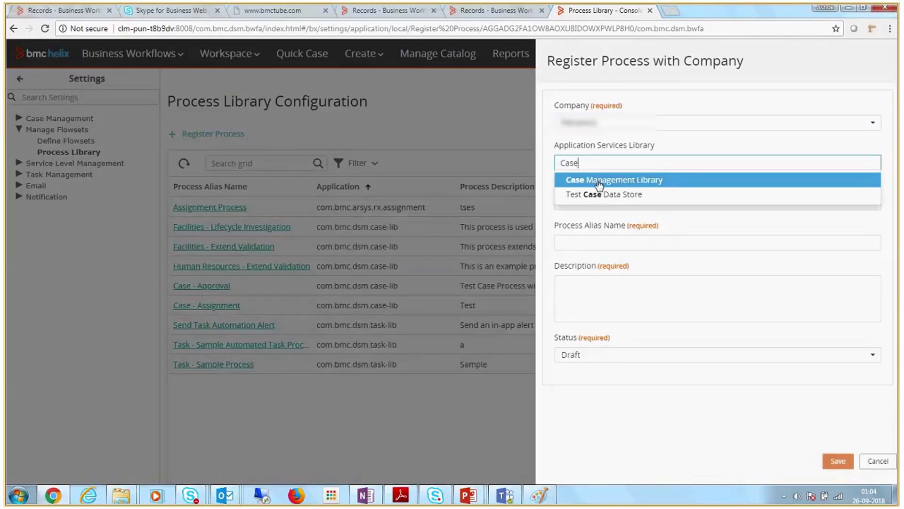
{"action": "left_click", "coordinate": [599, 183]}
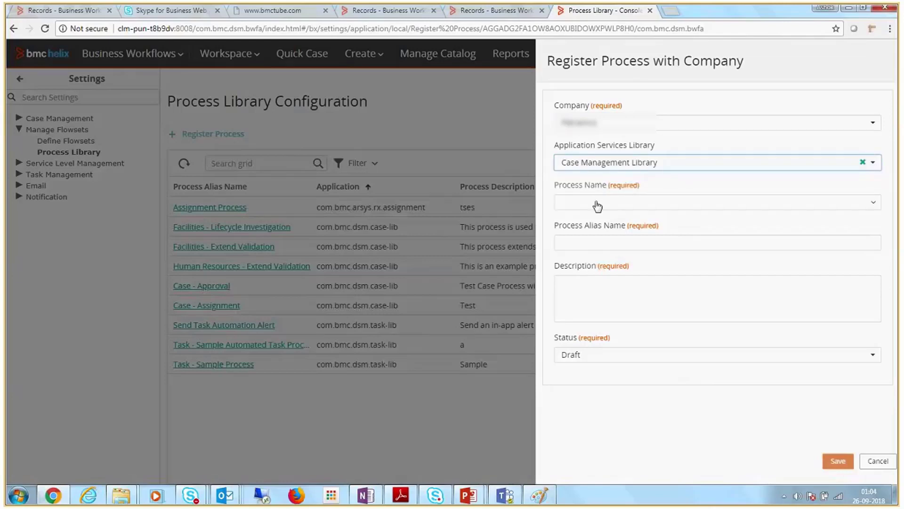
{"action": "left_click", "coordinate": [598, 204]}
{"action": "type", "text": "Petram"}
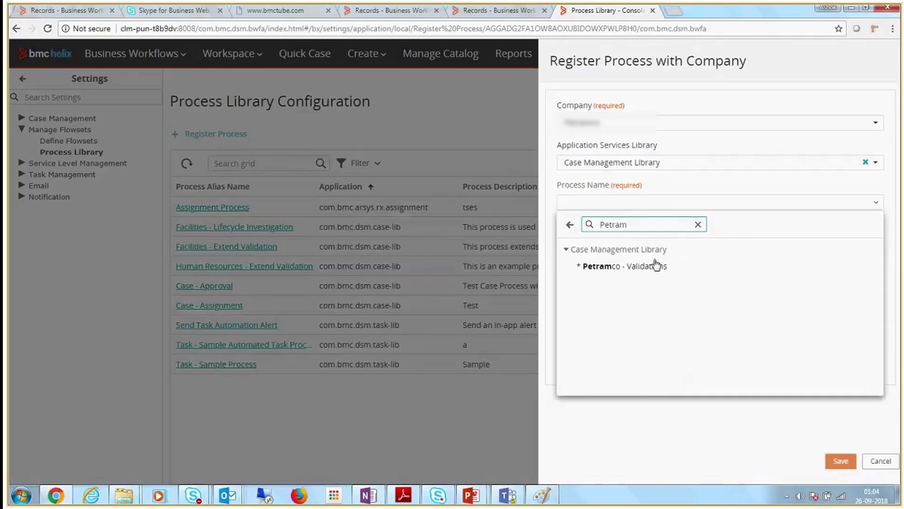
{"action": "left_click", "coordinate": [650, 265]}
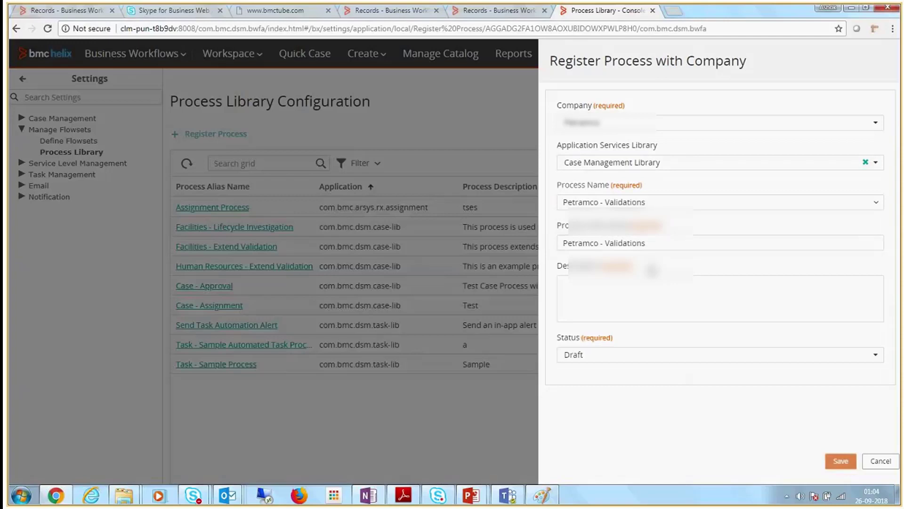
Add a description, set the status to Active, and save the registration.
{"action": "left_click", "coordinate": [584, 302]}
{"action": "key", "text": "ctrl+v"}
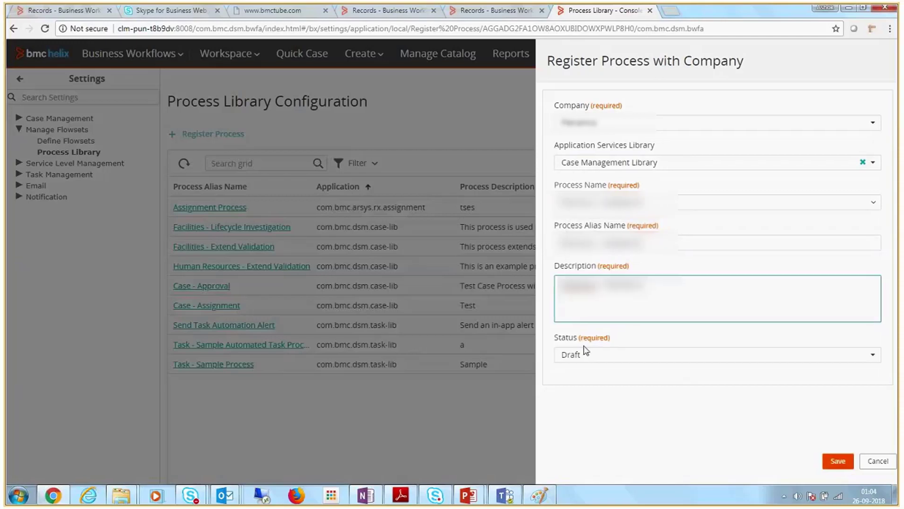
{"action": "left_click", "coordinate": [586, 354]}
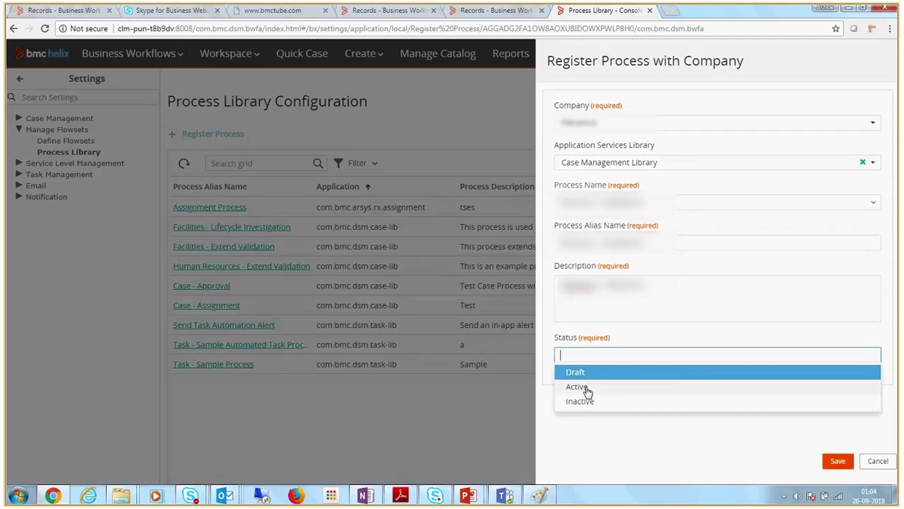
{"action": "left_click", "coordinate": [584, 387]}
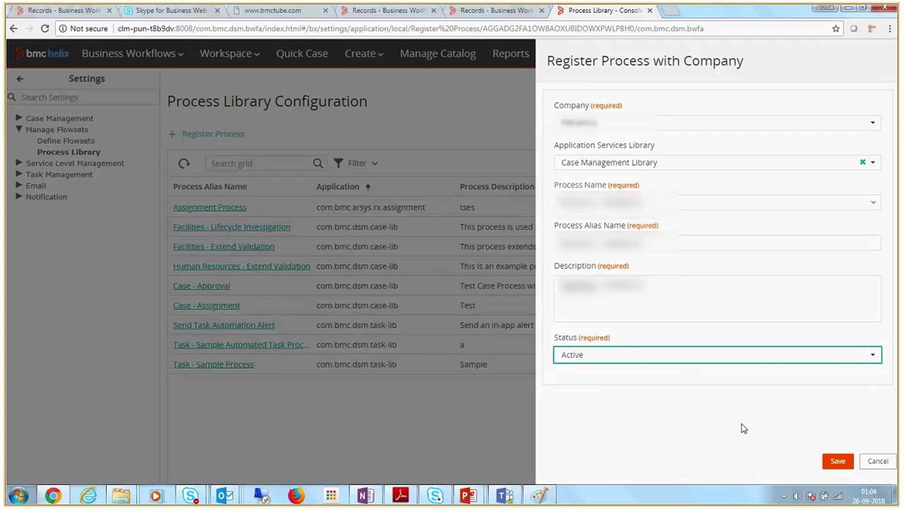
{"action": "left_click", "coordinate": [839, 462]}
Open the Human Resources flowset's Manage Process tab and start a new mapping.
{"action": "left_click", "coordinate": [69, 140]}
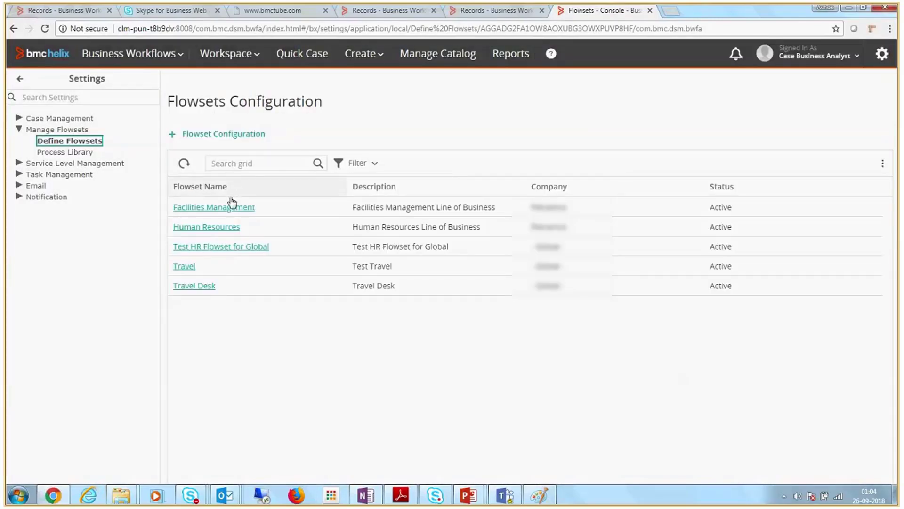
{"action": "left_click", "coordinate": [225, 230]}
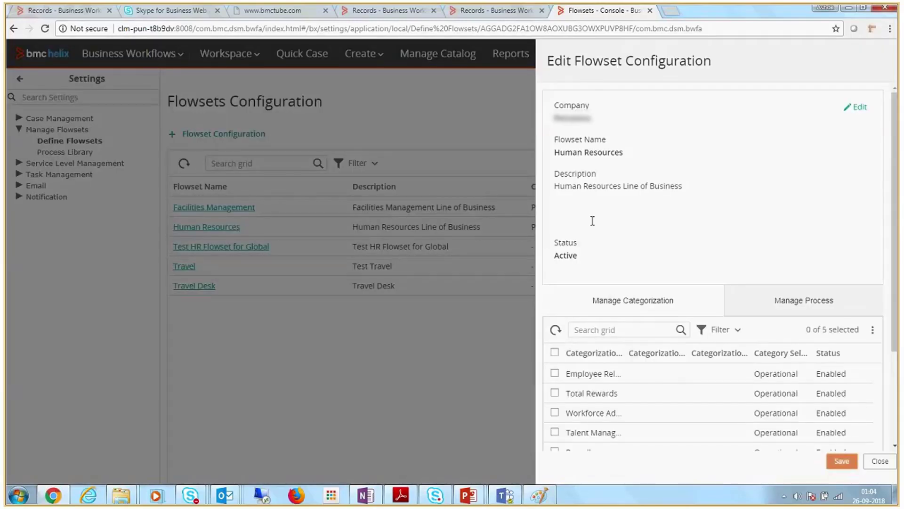
{"action": "scroll", "coordinate": [780, 217], "scroll_direction": "down", "scroll_amount": 2}
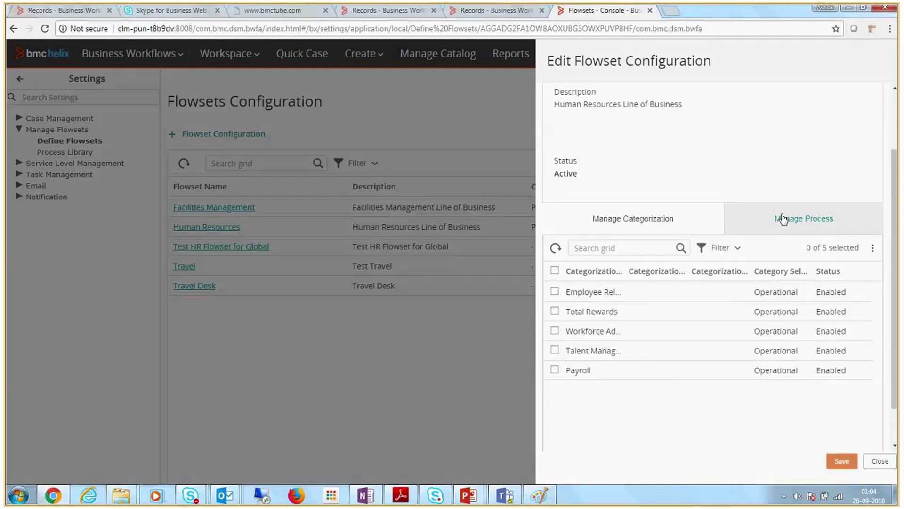
{"action": "left_click", "coordinate": [782, 216]}
{"action": "scroll", "coordinate": [897, 277], "scroll_direction": "down", "scroll_amount": 1}
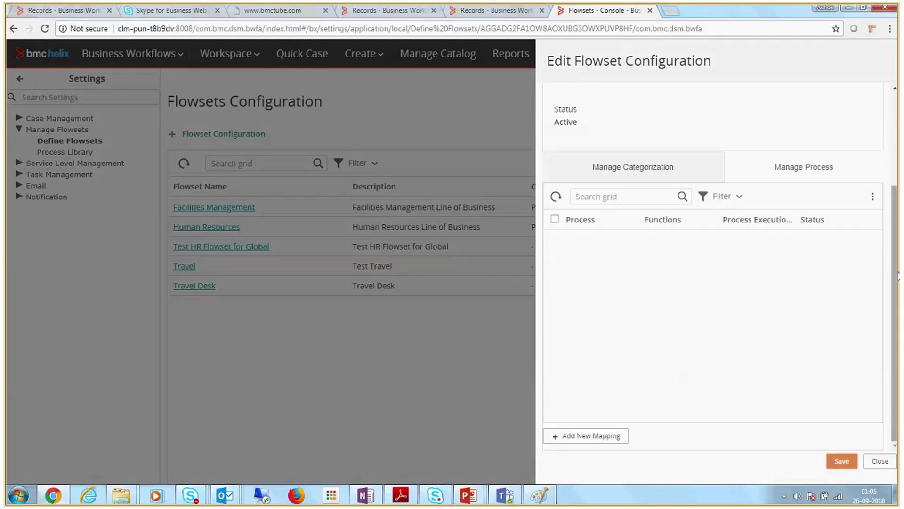
{"action": "left_click", "coordinate": [605, 434]}
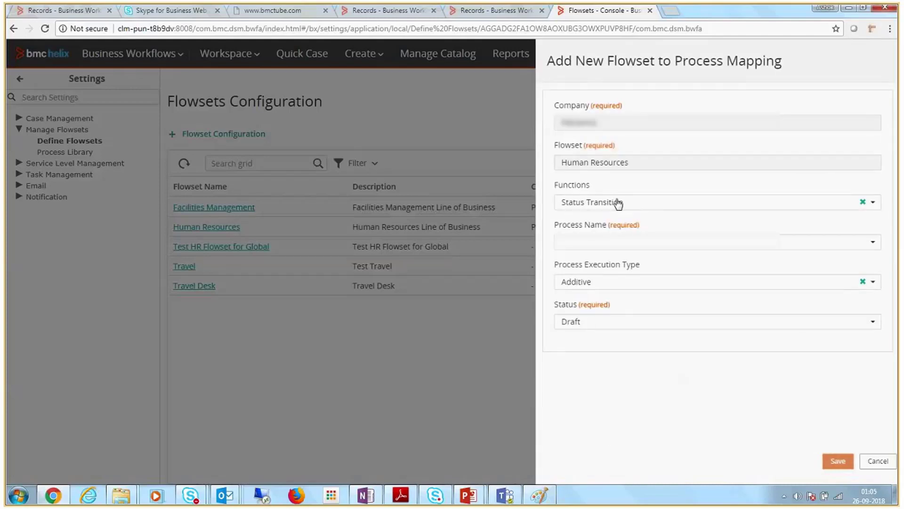
Map the Validations function to the validation process, Additive and Active, and save.
{"action": "left_click", "coordinate": [597, 203]}
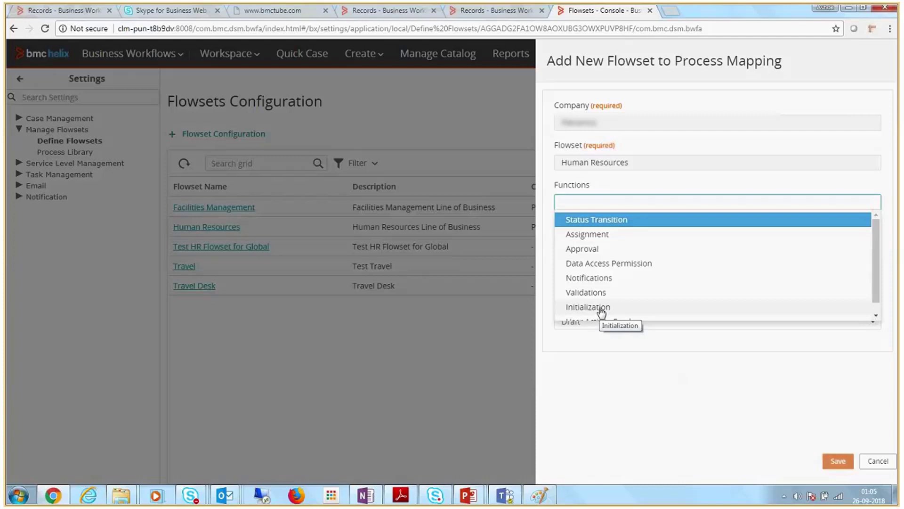
{"action": "left_click", "coordinate": [598, 293]}
{"action": "left_click", "coordinate": [603, 247]}
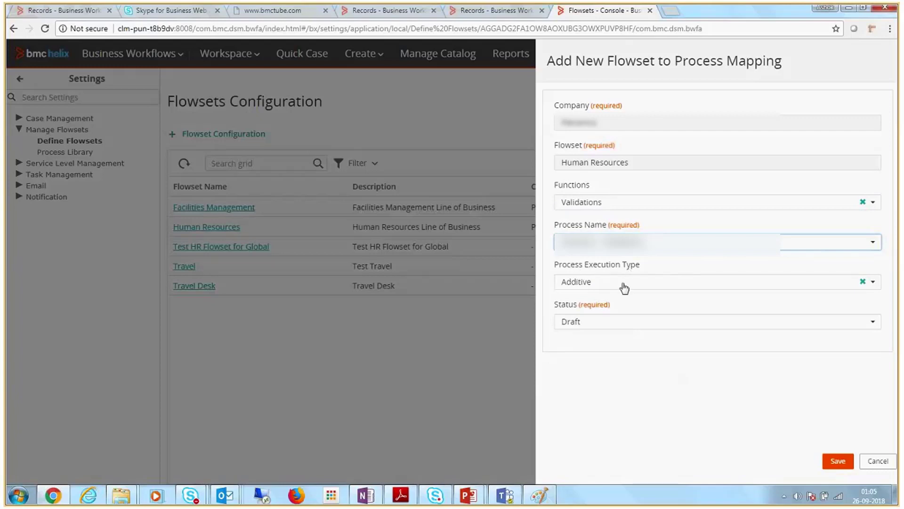
{"action": "left_click", "coordinate": [599, 275]}
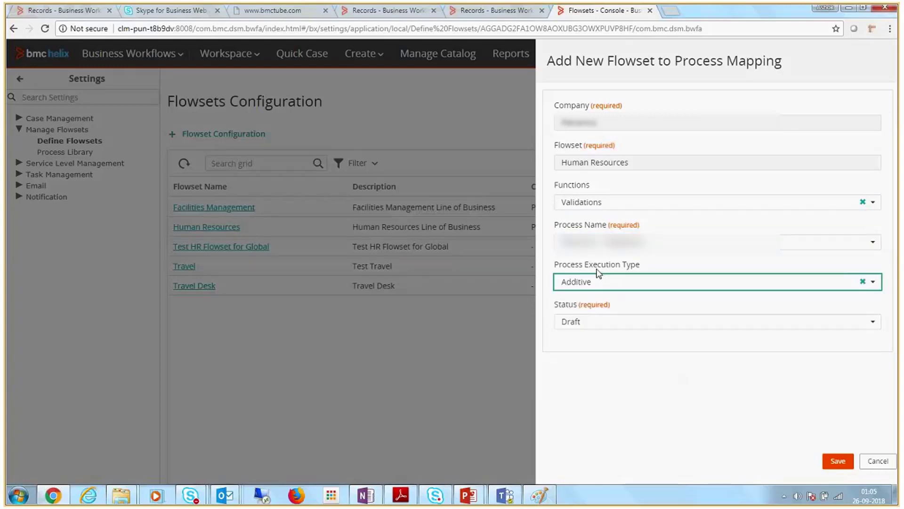
{"action": "left_click", "coordinate": [592, 327]}
{"action": "left_click", "coordinate": [587, 356]}
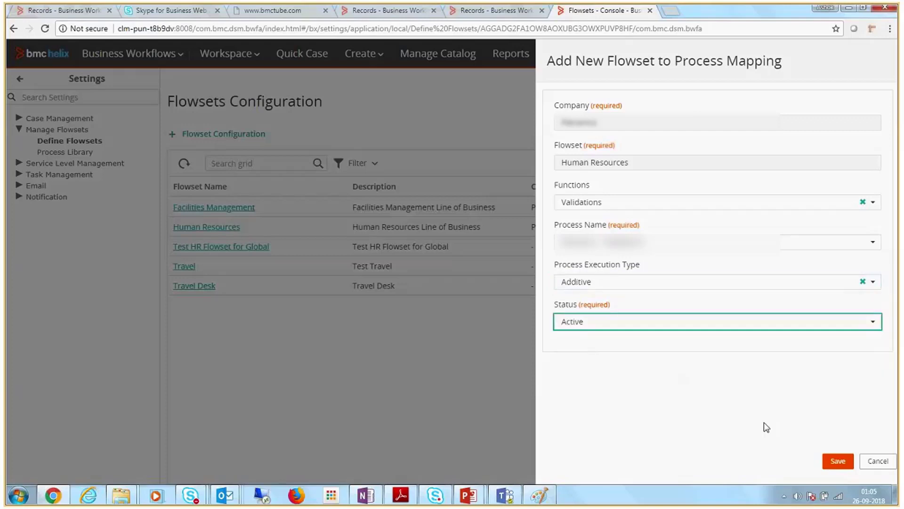
{"action": "left_click", "coordinate": [845, 464]}
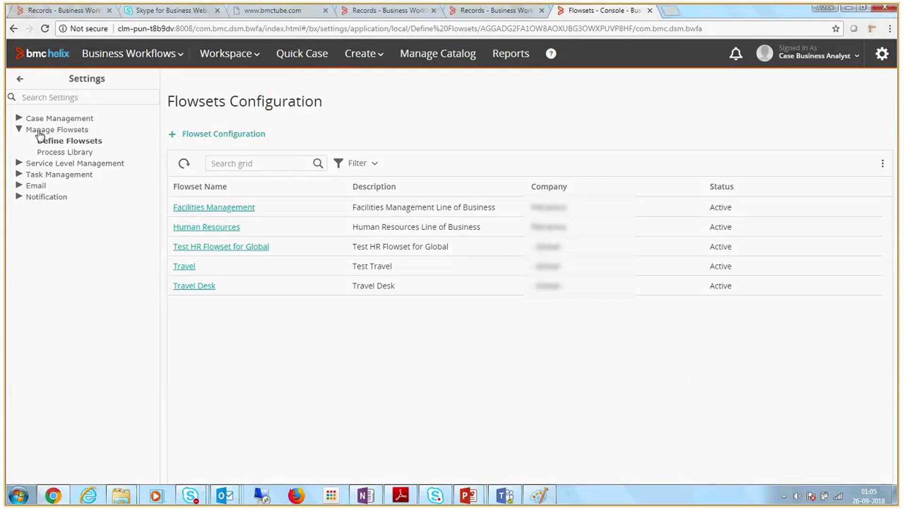
Create a case template named Case Validations using the Human Resources flowset.
{"action": "left_click", "coordinate": [19, 120]}
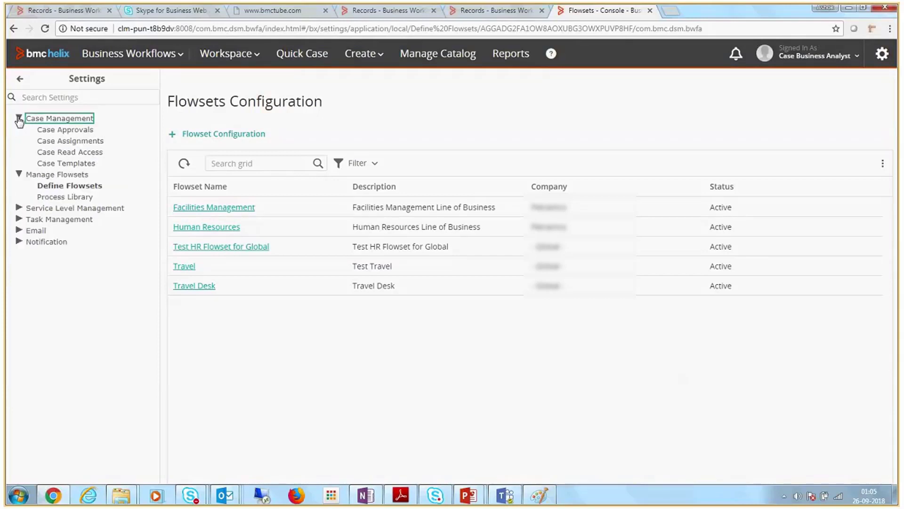
{"action": "left_click", "coordinate": [72, 163]}
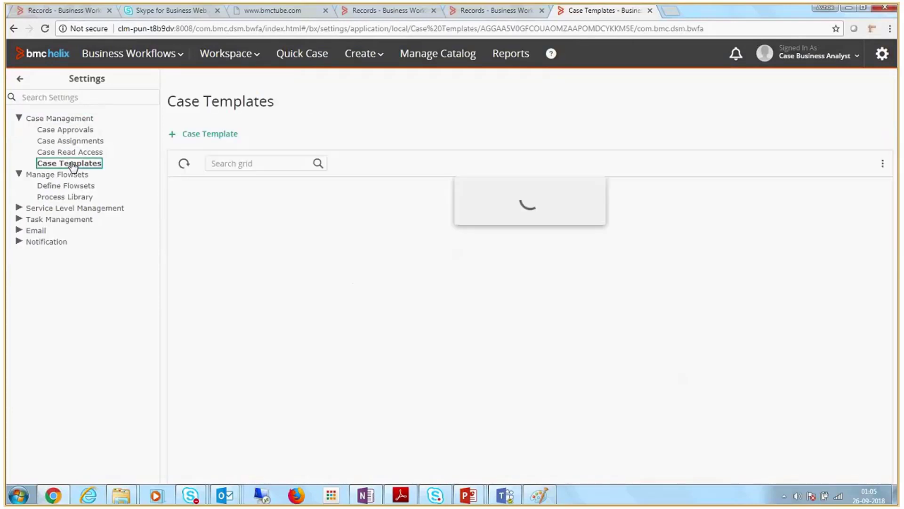
{"action": "left_click", "coordinate": [219, 134]}
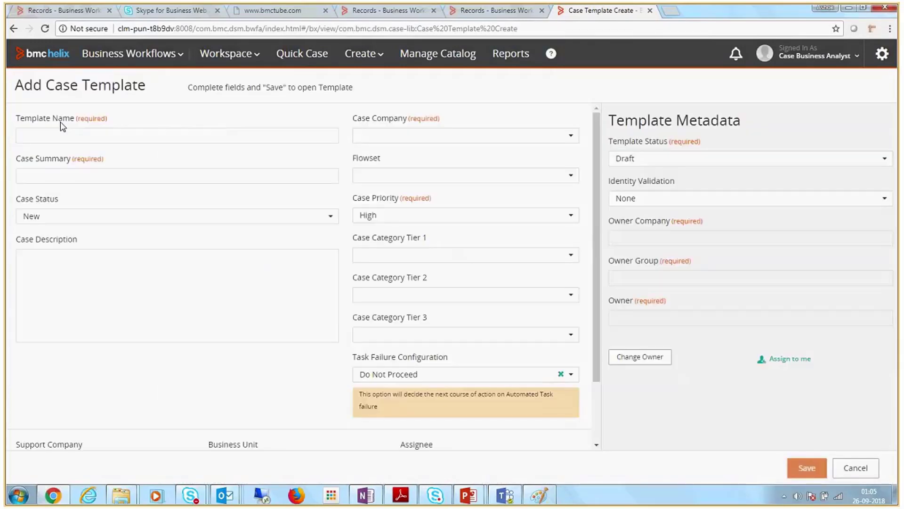
{"action": "left_click", "coordinate": [59, 133]}
{"action": "type", "text": "Case Validations"}
{"action": "left_click", "coordinate": [394, 176]}
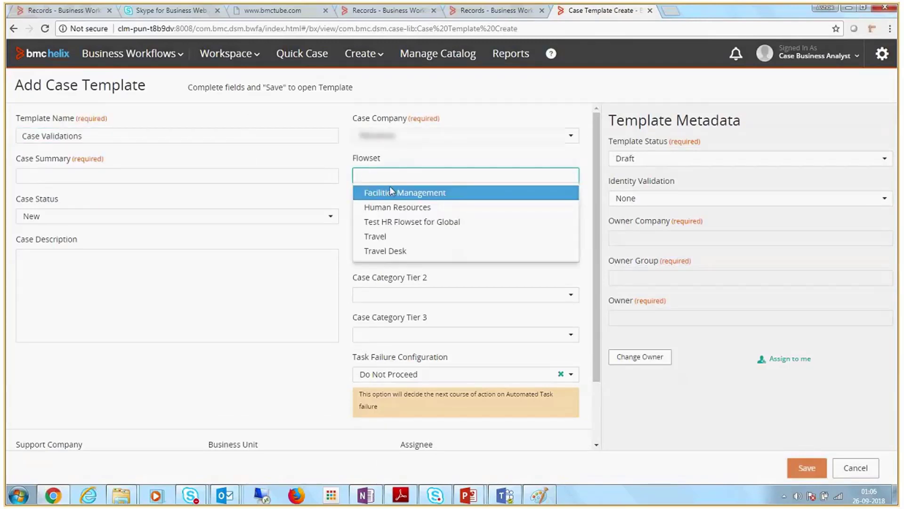
{"action": "left_click", "coordinate": [387, 211]}
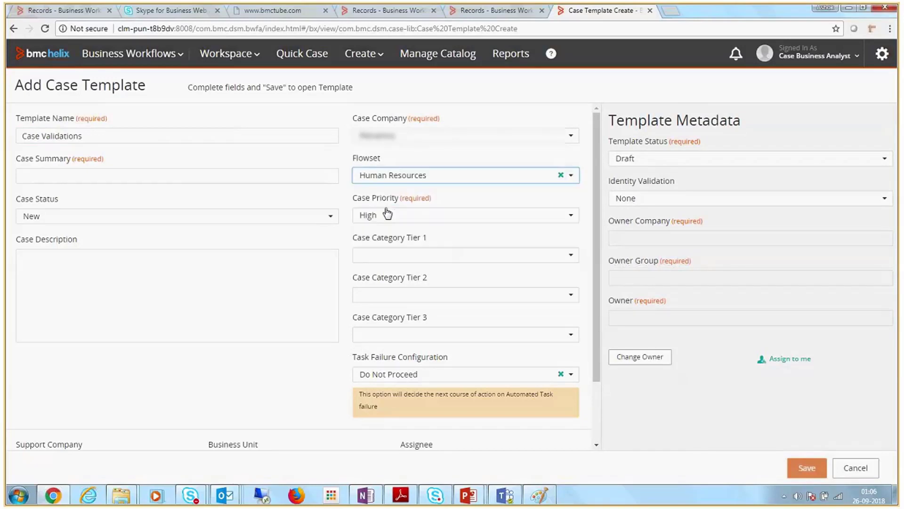
{"action": "left_click", "coordinate": [142, 177]}
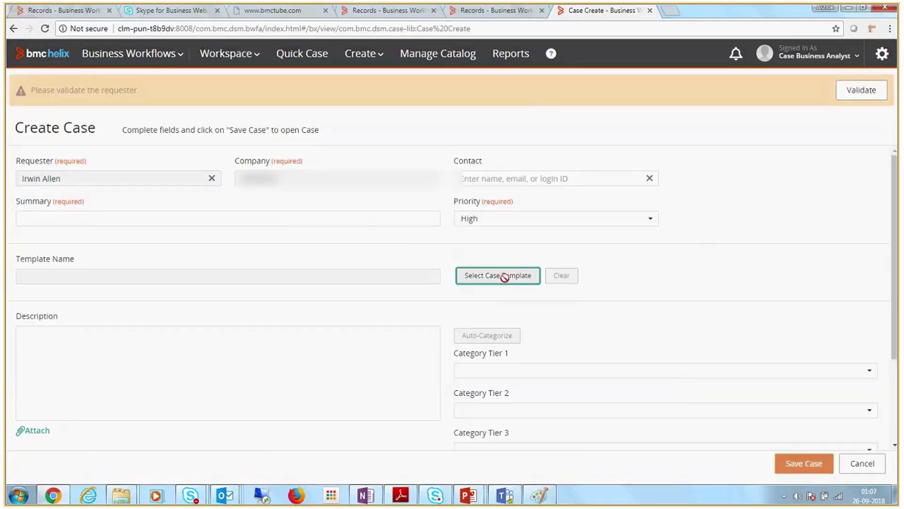
Apply the Case Validations template to the new case and change Priority to Critical.
{"action": "left_click", "coordinate": [505, 277]}
{"action": "left_click", "coordinate": [380, 184]}
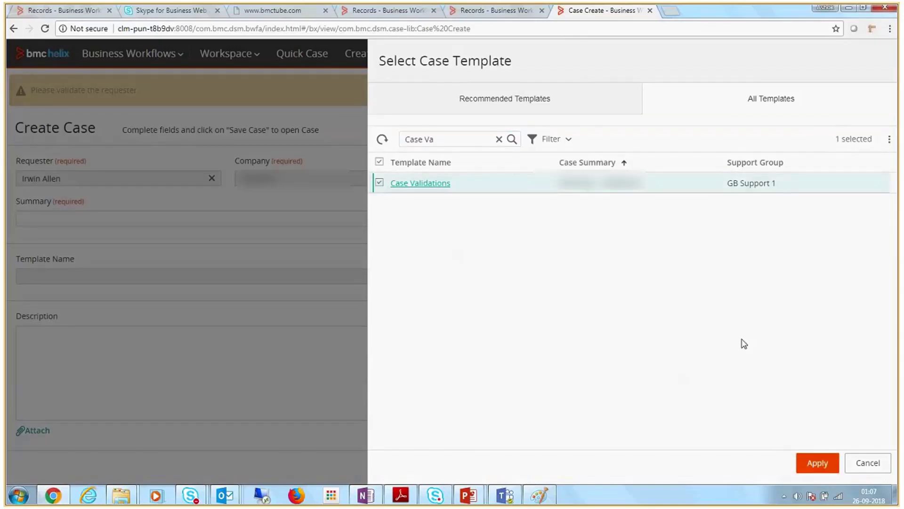
{"action": "left_click", "coordinate": [817, 463]}
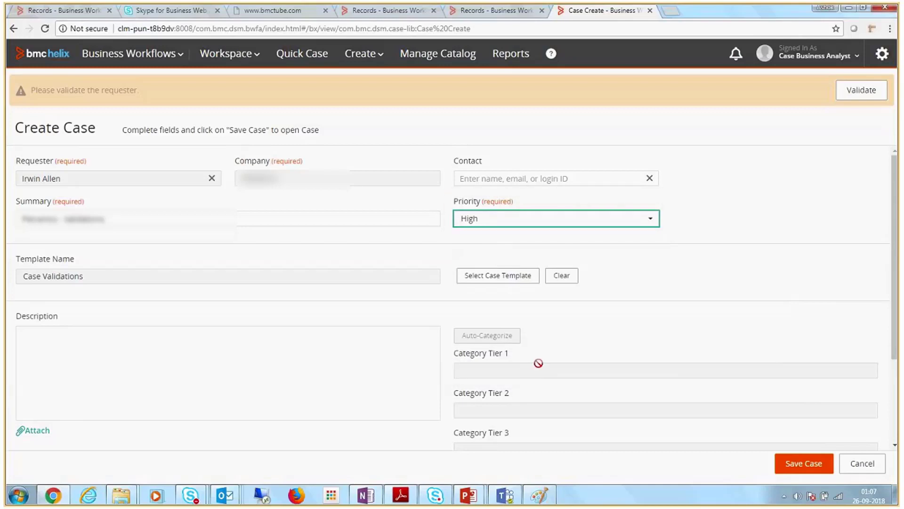
{"action": "scroll", "coordinate": [580, 337], "scroll_direction": "down", "scroll_amount": 1}
{"action": "left_click", "coordinate": [808, 462]}
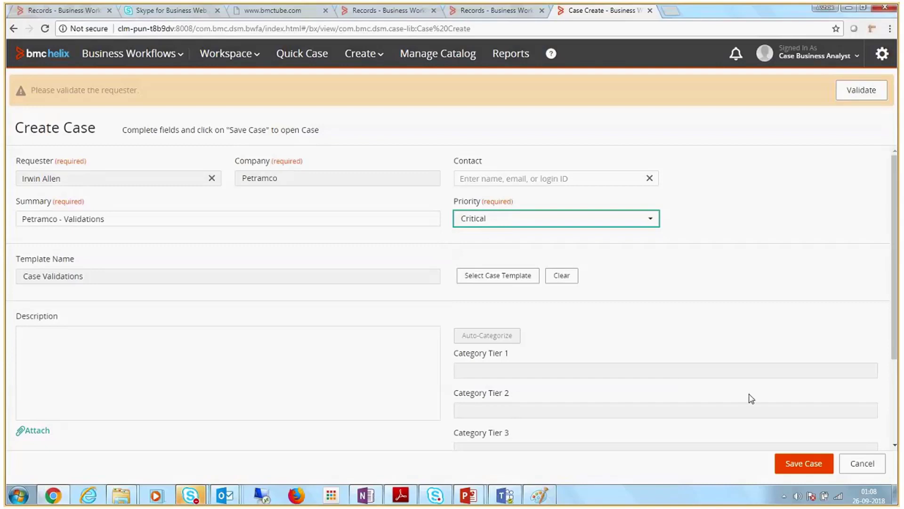
Save the Critical case with Category Tier 1 empty, triggering 'ERROR (10000): Please fill in Cat1'.
{"action": "left_click", "coordinate": [809, 464]}
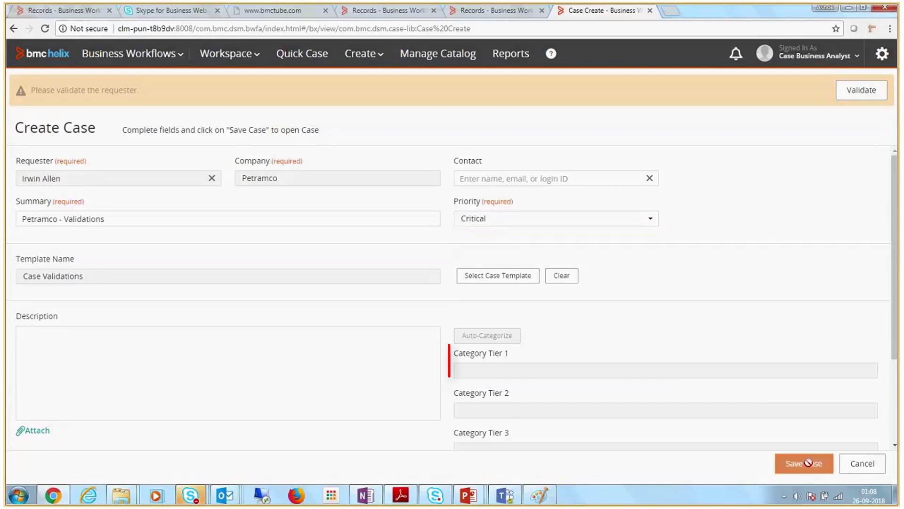